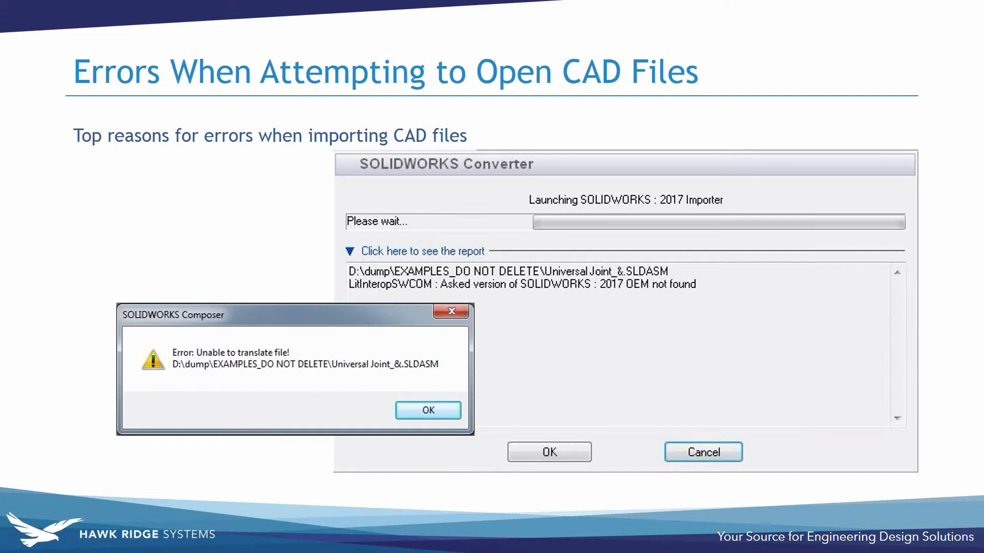
key("Right")
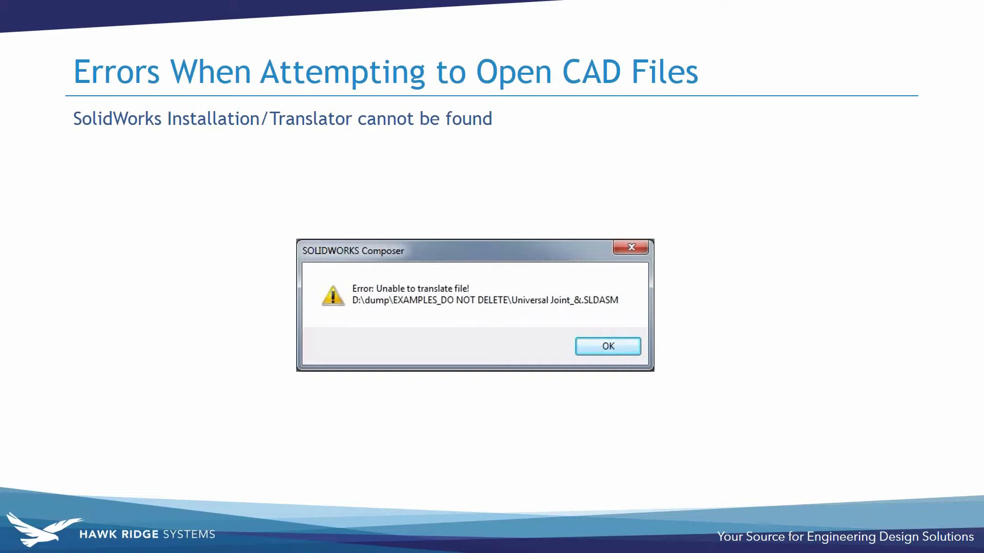
key("Right")
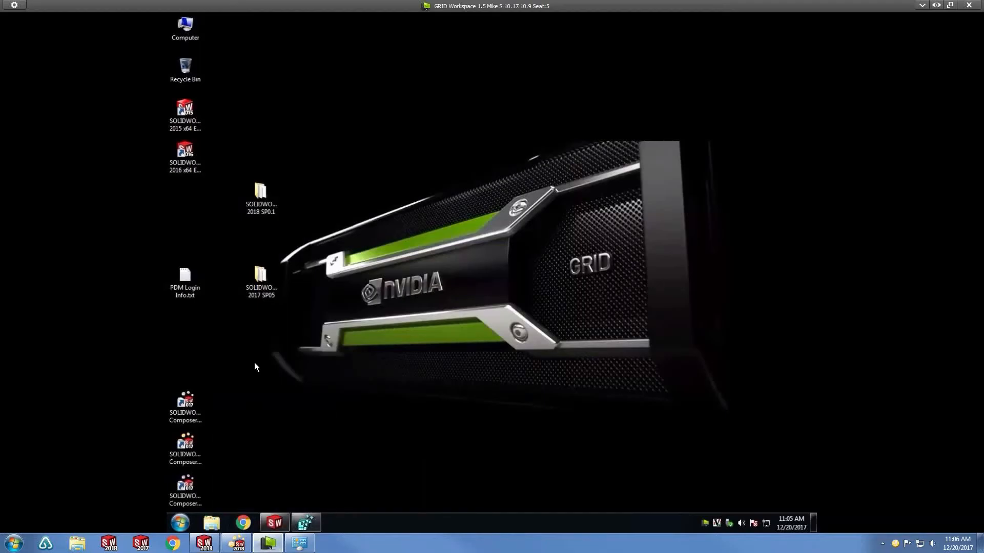
- Search Windows for "add or remove" and open the list of installed programs
left_click(180, 523)
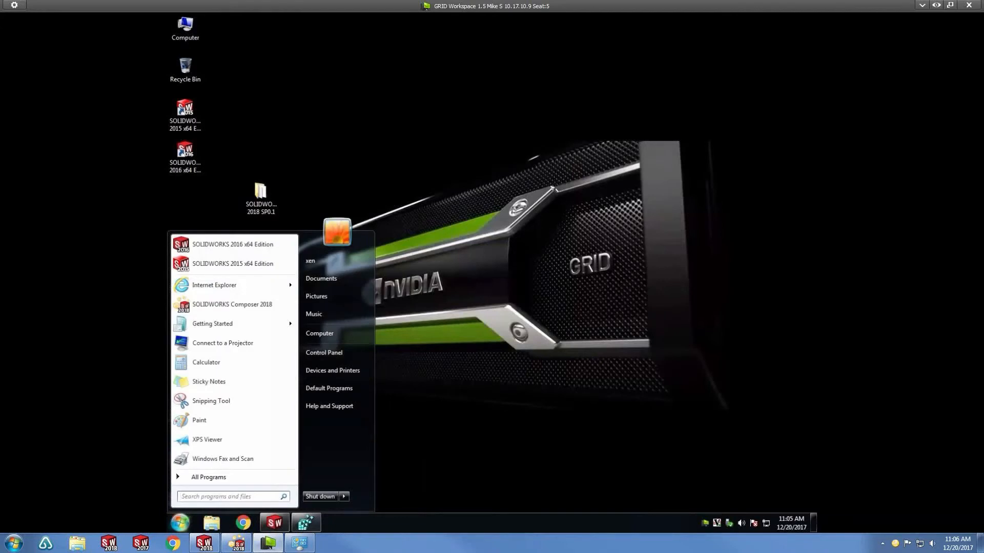
type("add")
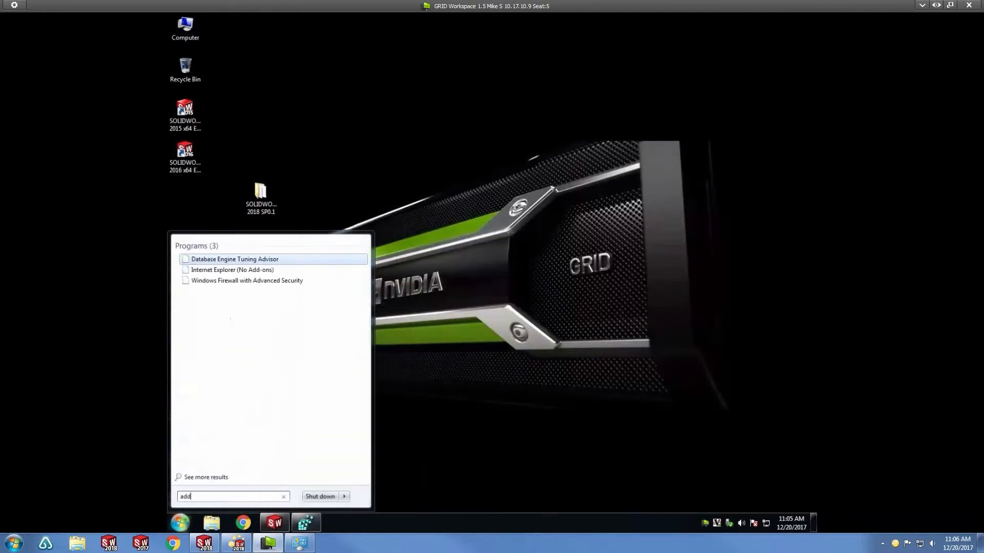
type(" or remove")
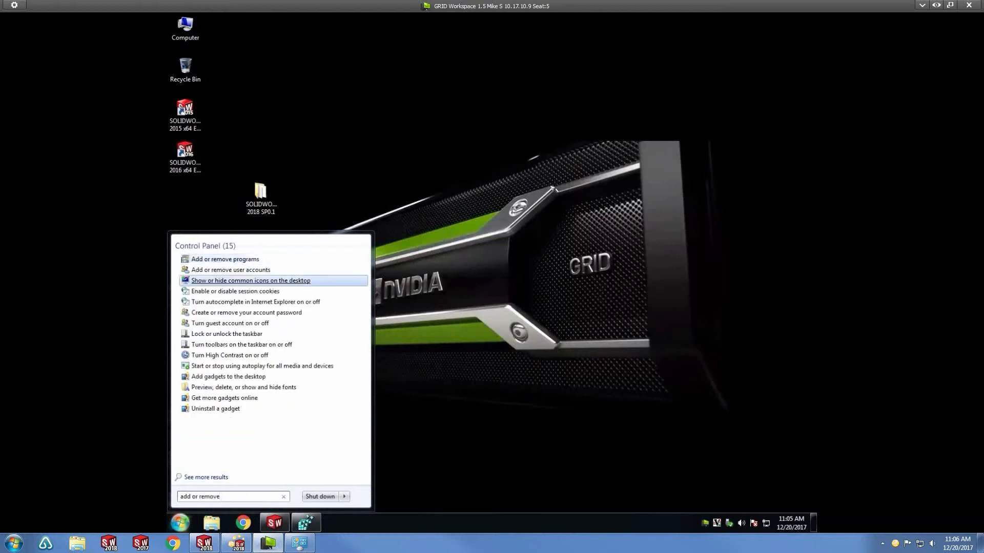
left_click(225, 259)
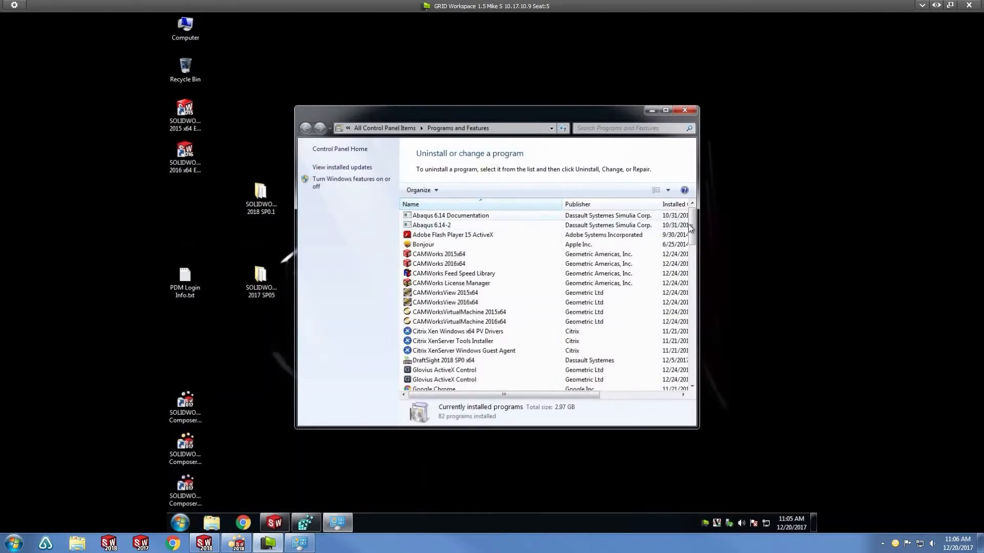
- Find SOLIDWORKS 2018 SP0.1 among the installed programs and bring up its already open Installation Manager
left_click_drag(693, 228, 687, 376)
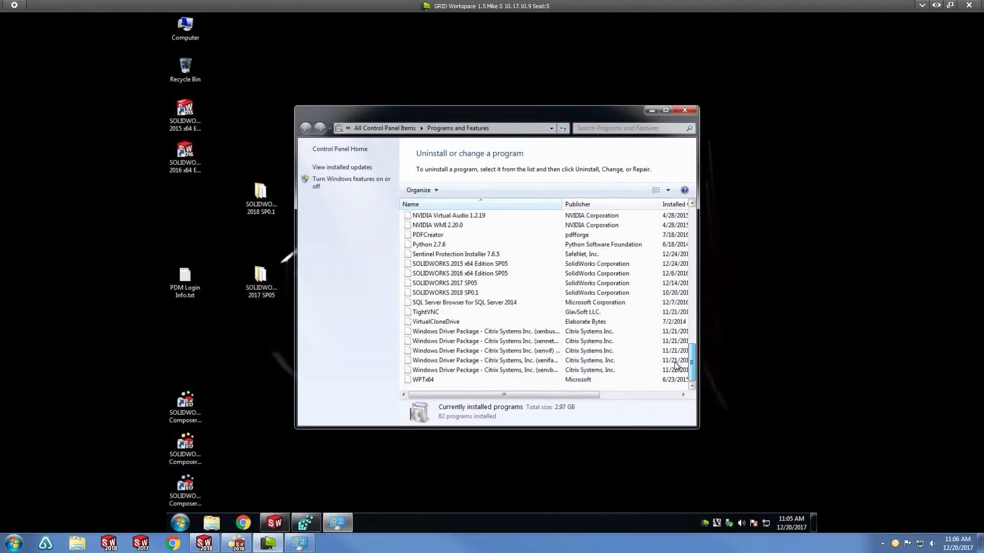
left_click(444, 295)
right_click(443, 295)
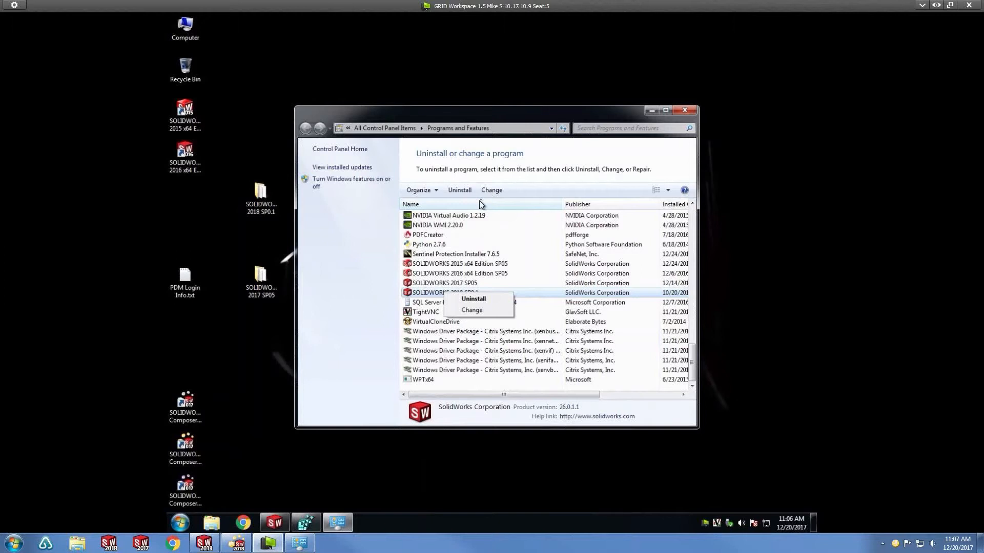
left_click(276, 521)
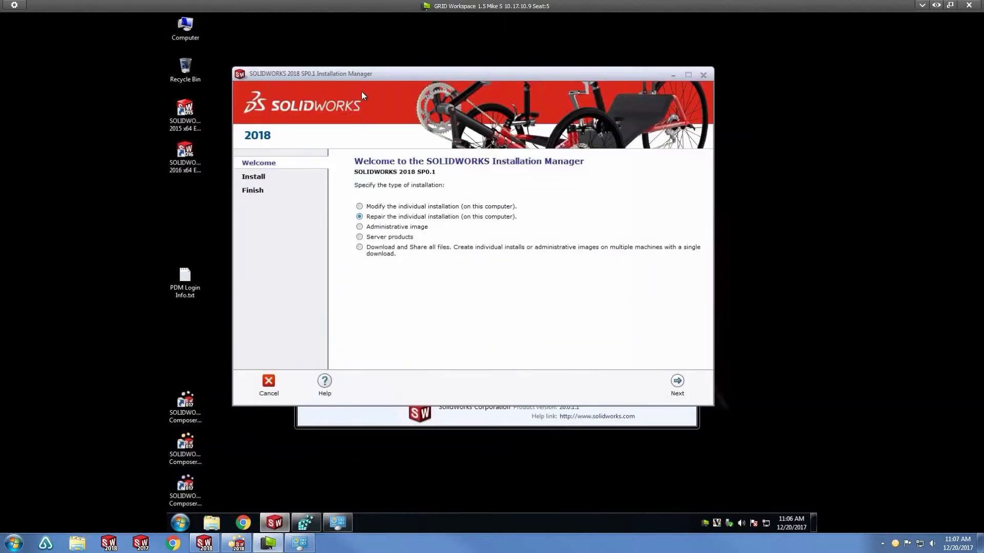
- Choose to modify the individual installation on this computer and continue past the serial number page to the product selection
left_click(359, 207)
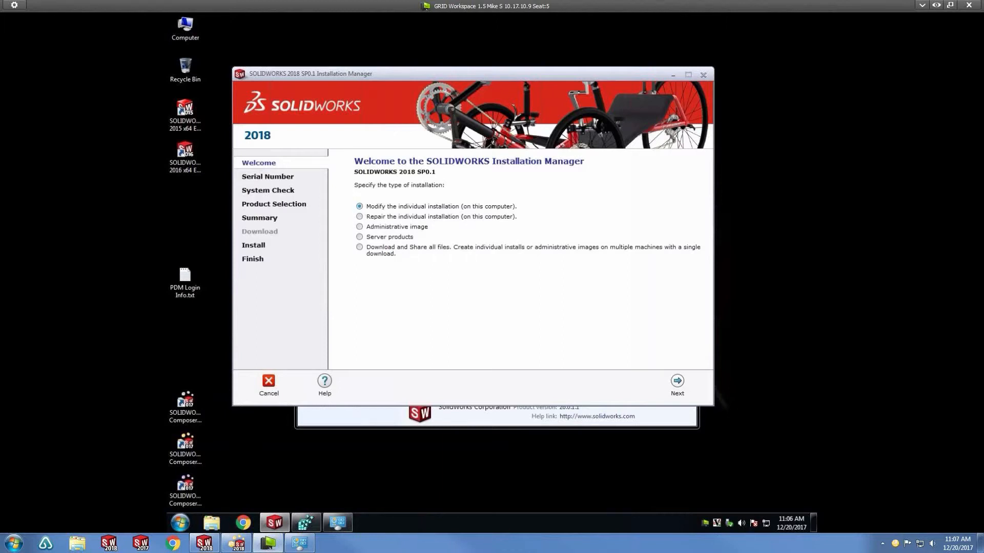
left_click(676, 381)
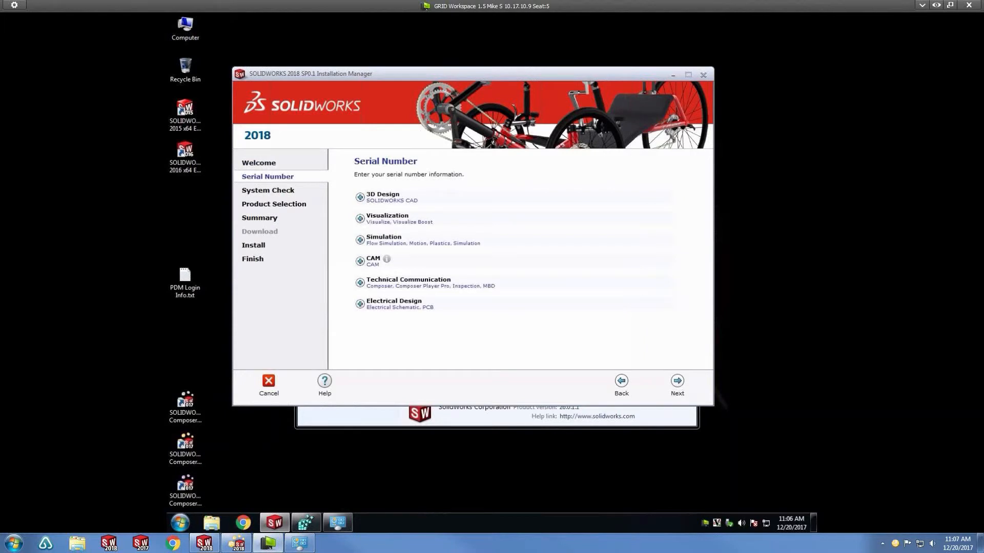
left_click(677, 382)
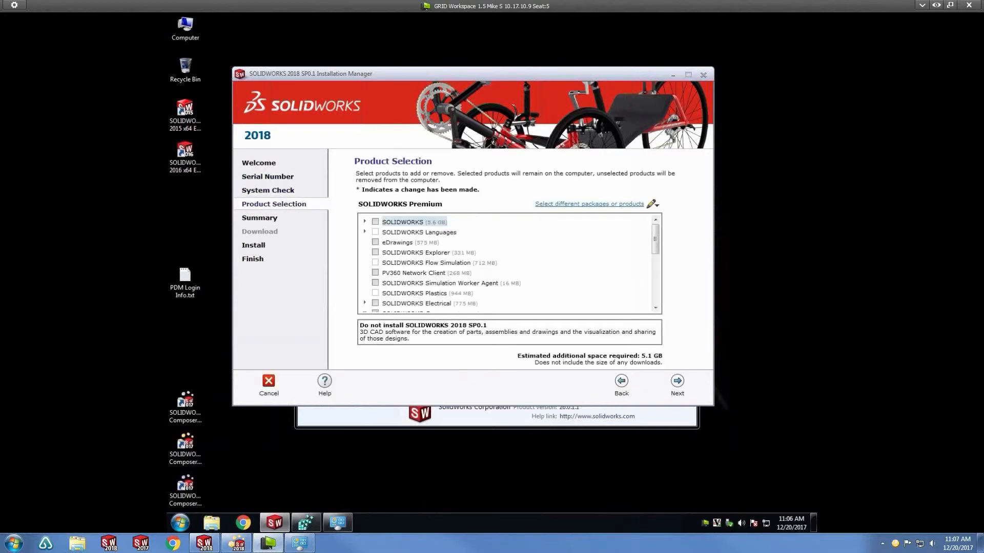
- Check whether SOLIDWORKS Translator is selected under SOLIDWORKS Composer in the product selection
scroll(658, 263, "down", 4)
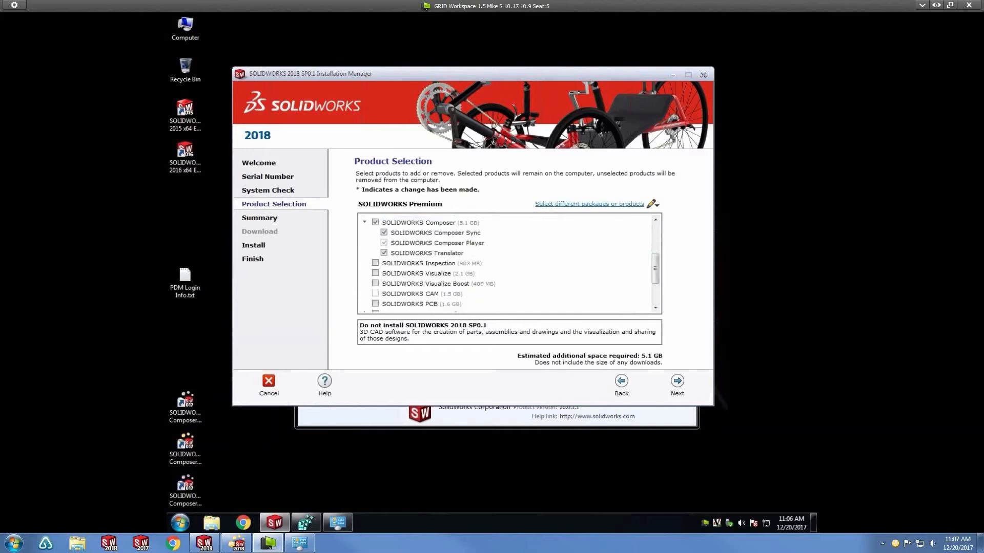
left_click(385, 254)
left_click(676, 380)
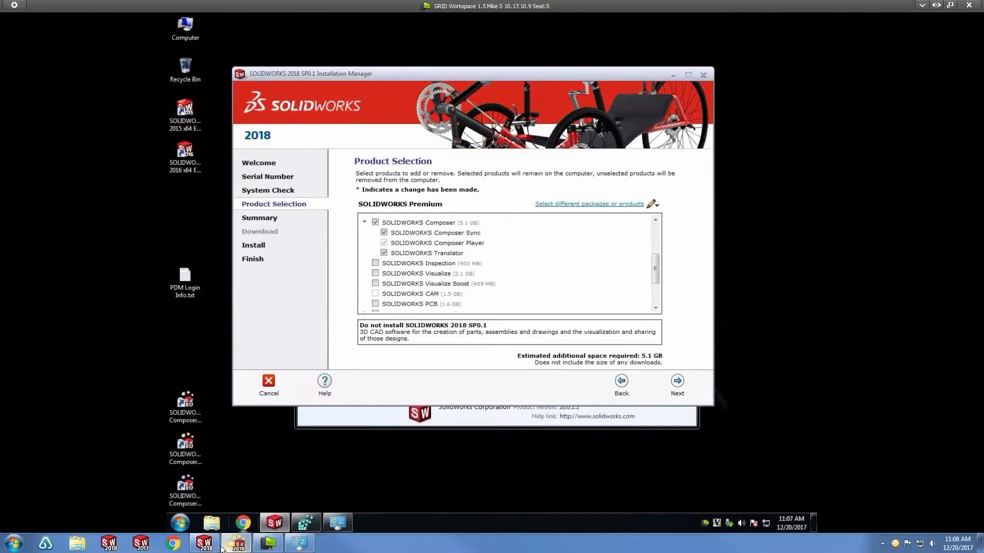
- Switch to SOLIDWORKS Composer and open the Input page of the application preferences
left_click(237, 543)
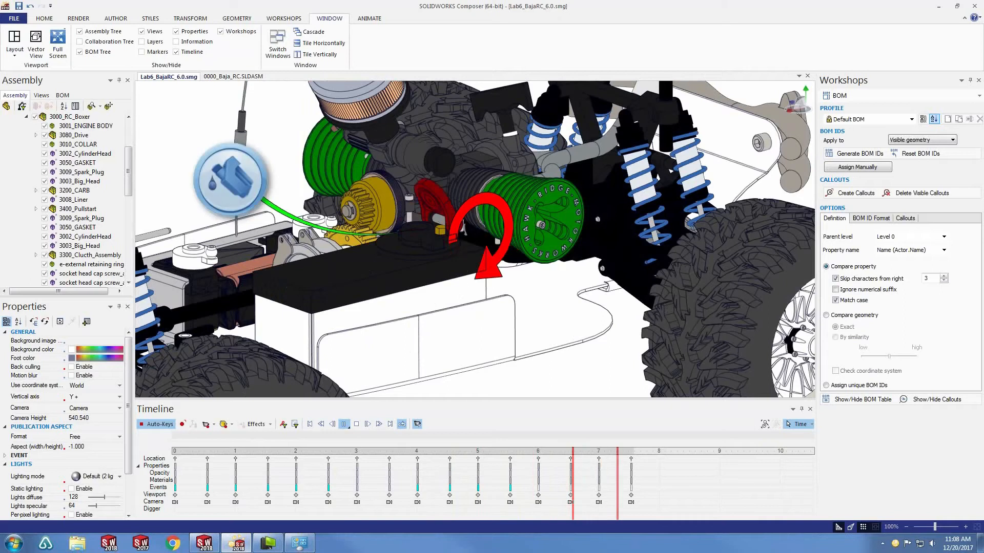
left_click(19, 19)
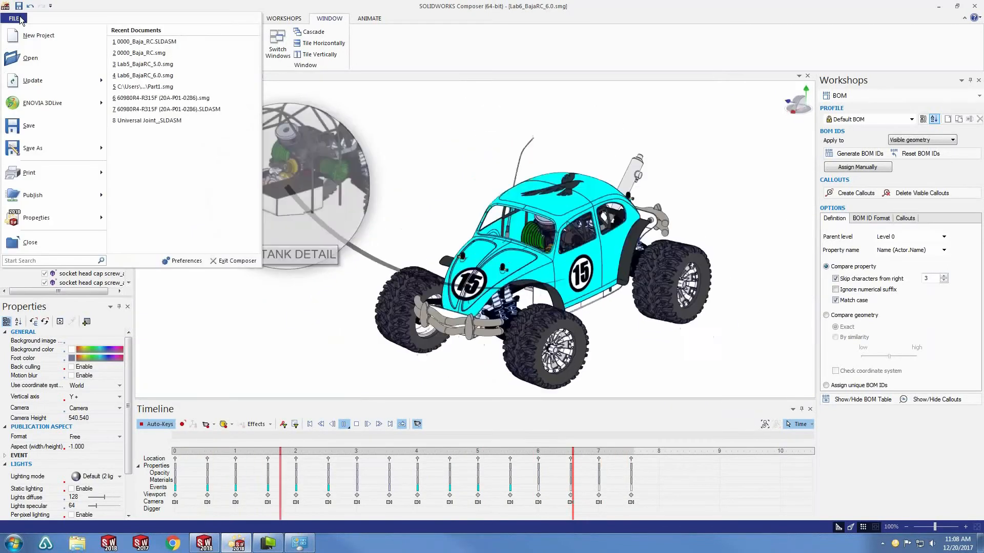
left_click(183, 261)
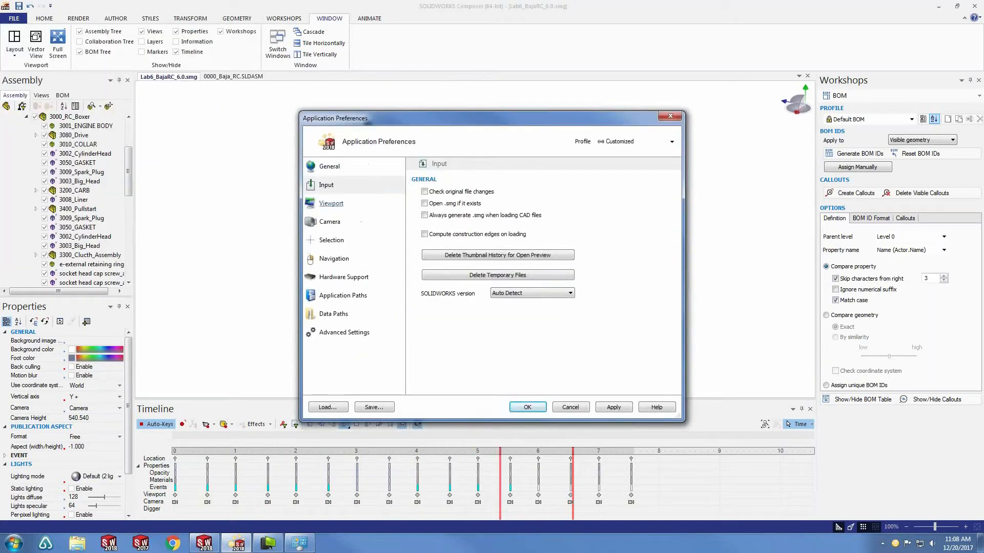
- Try the SOLIDWORKS version setting for CAD input with 2015 and with 2018
left_click(536, 293)
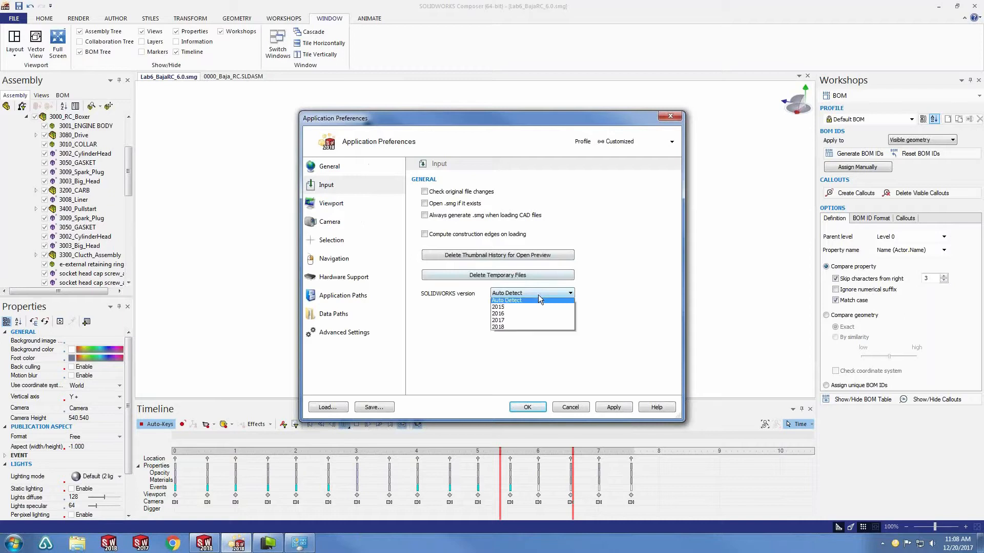
left_click(514, 309)
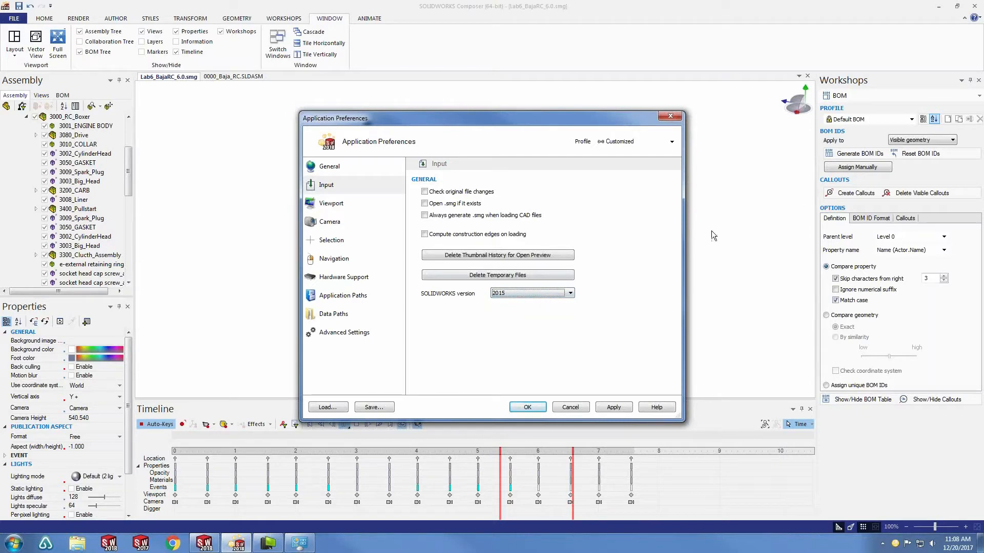
left_click(562, 293)
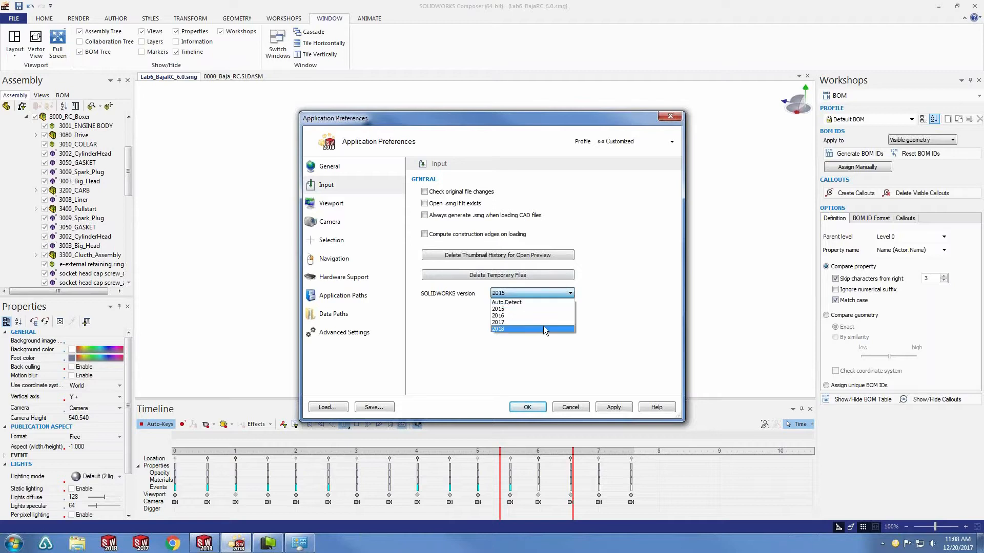
left_click(543, 327)
- Set the SOLIDWORKS version to Auto Detect, accept the preferences and stop the animation playback
left_click(561, 294)
left_click(555, 302)
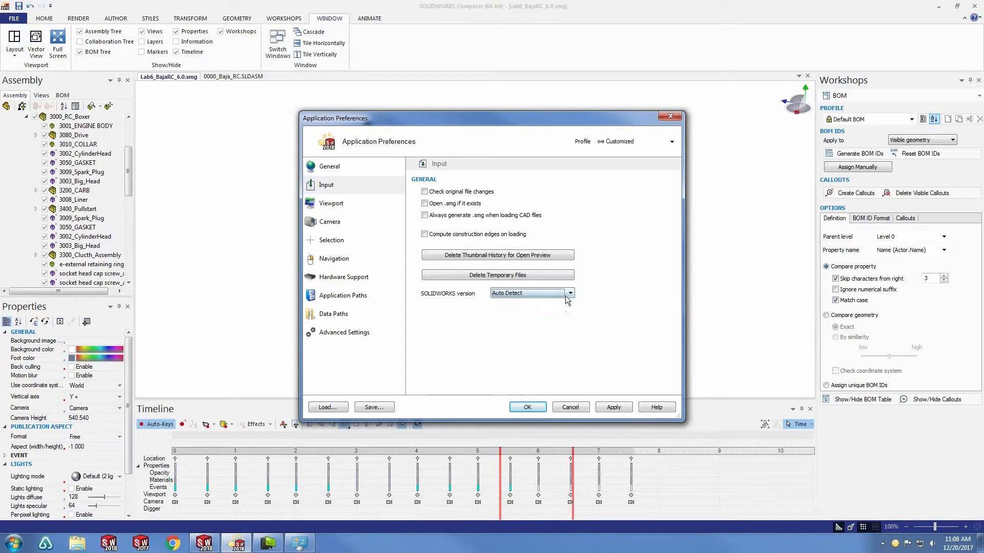
left_click(527, 407)
left_click(356, 423)
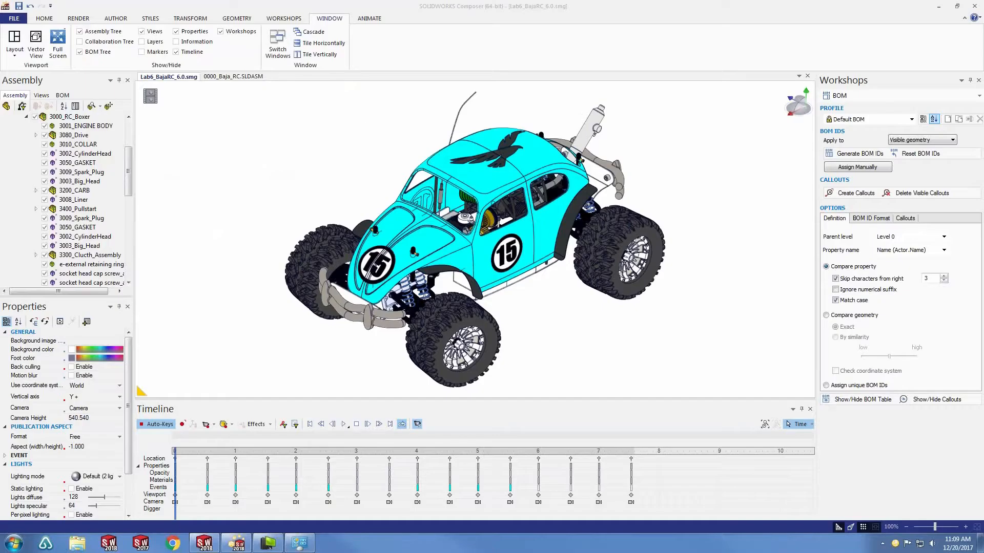
- Switch back to the remote desktop, close the running Registry Editor and start regedit again
left_click(268, 543)
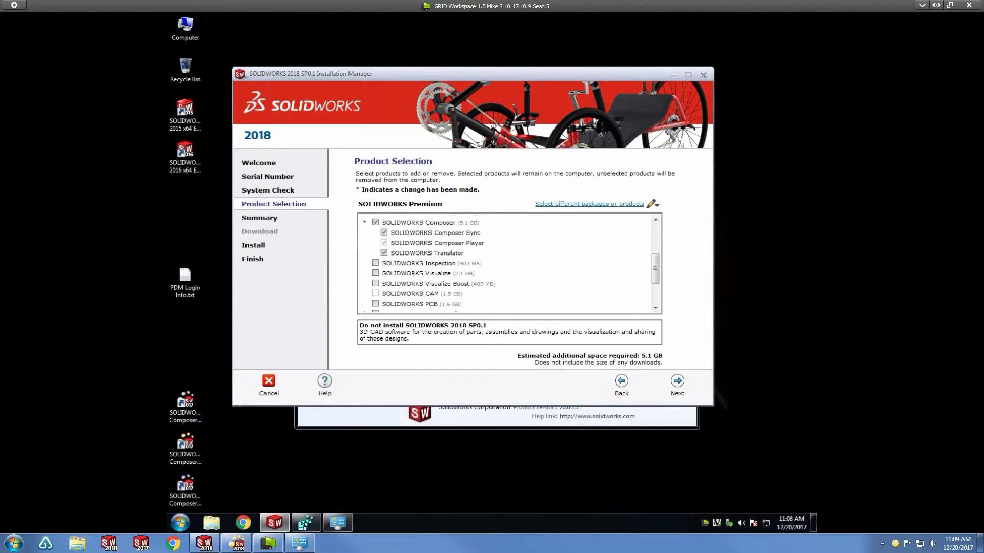
right_click(306, 526)
left_click(299, 496)
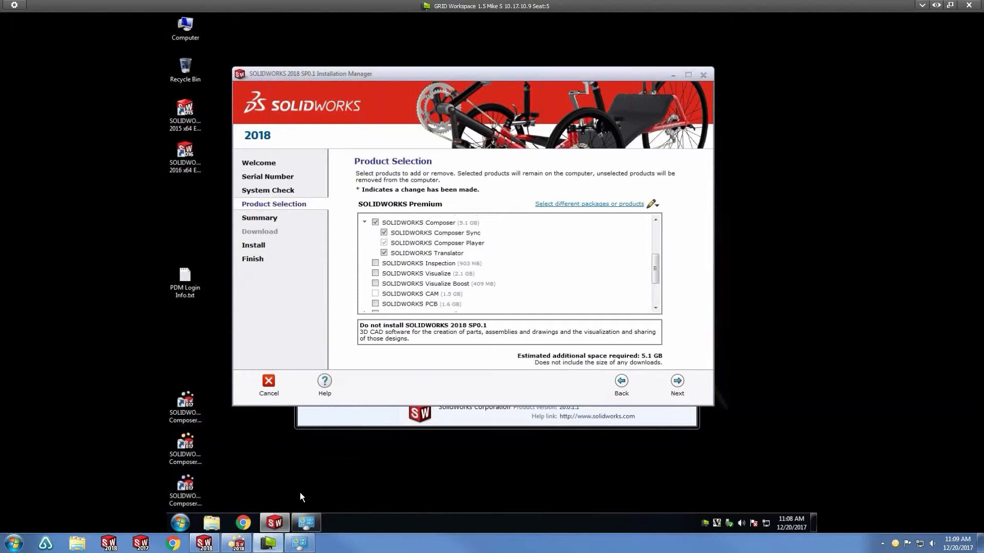
left_click(183, 522)
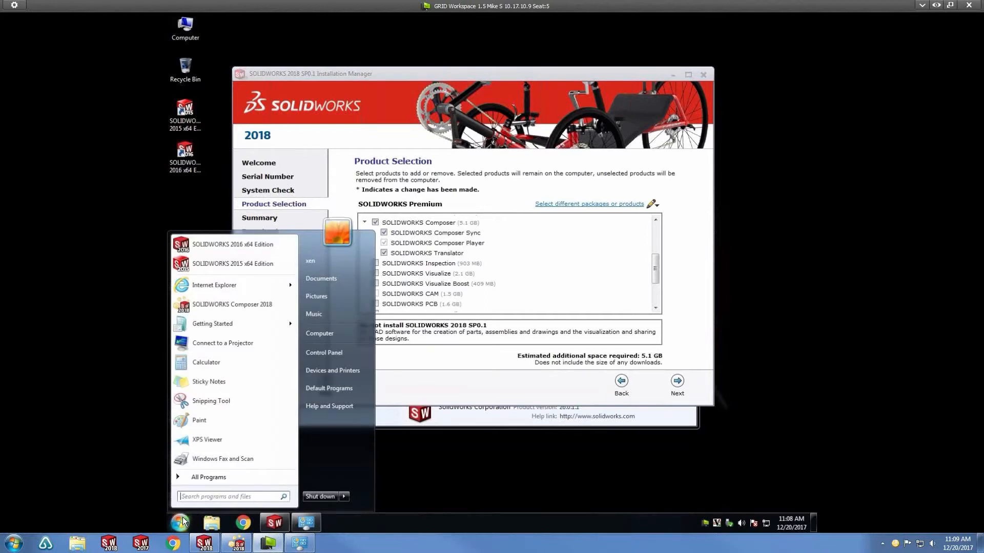
type("regedit")
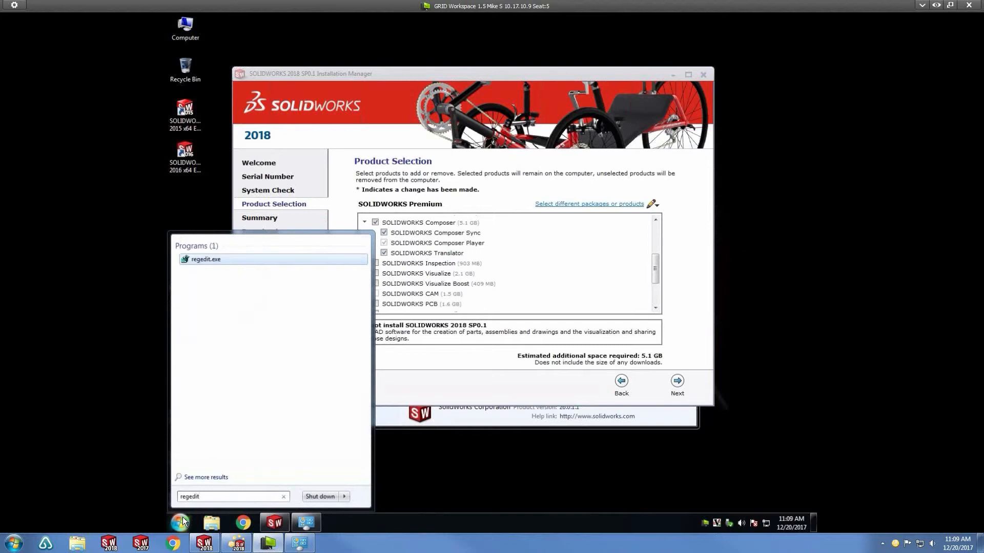
left_click(207, 260)
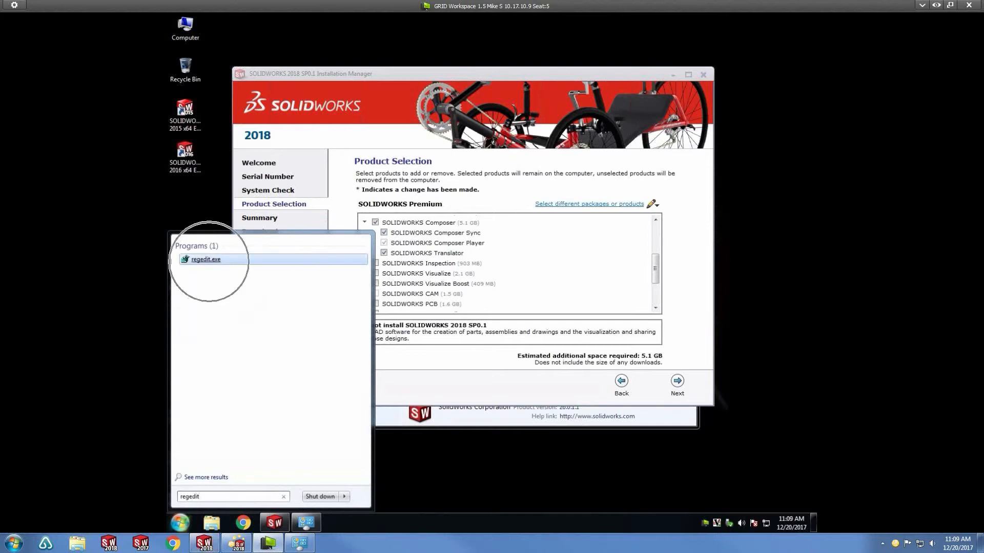
left_click(205, 260)
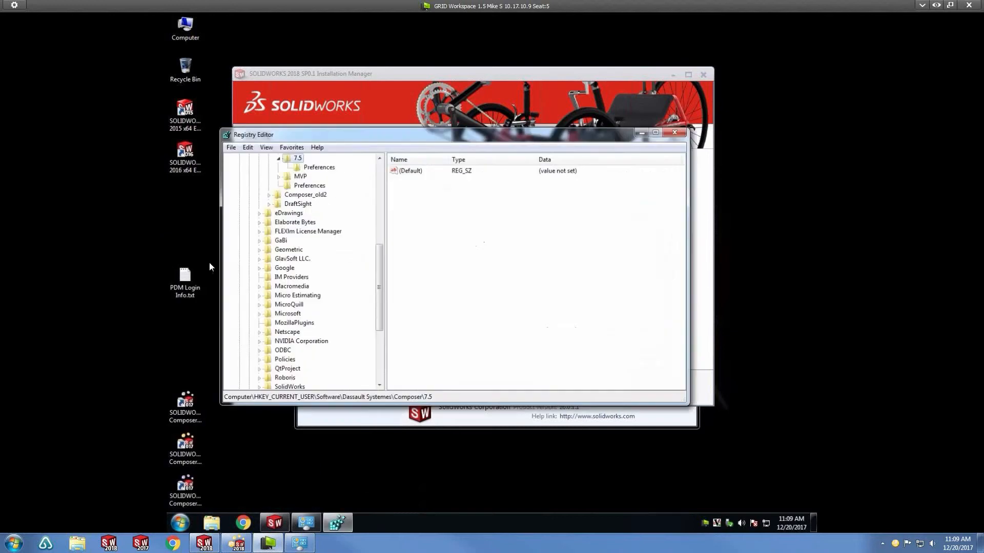
- Collapse HKEY_CURRENT_USER and browse to the registry key HKEY_LOCAL_MACHINE\SOFTWARE\Dassault Systemes\Composer\Preferences
left_click_drag(377, 265, 381, 172)
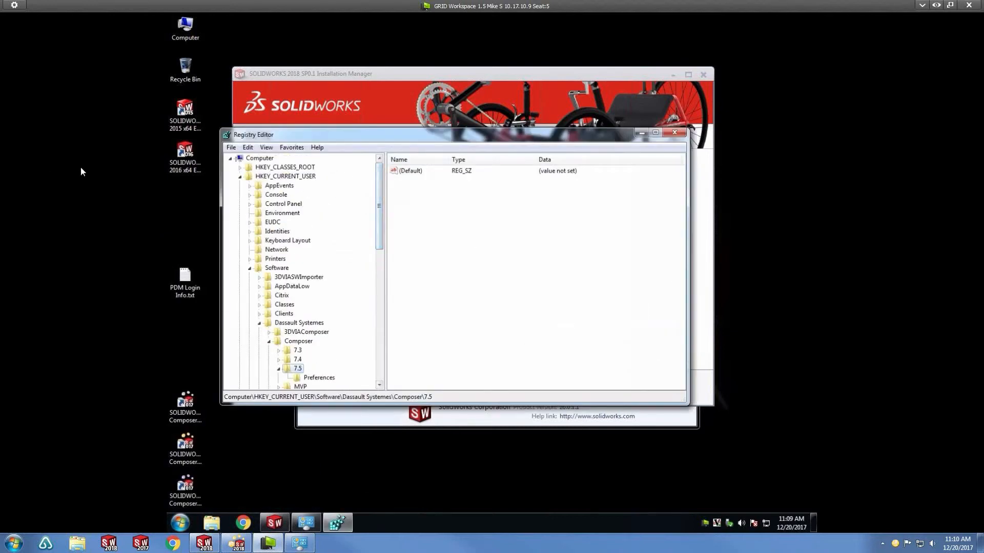
left_click(240, 177)
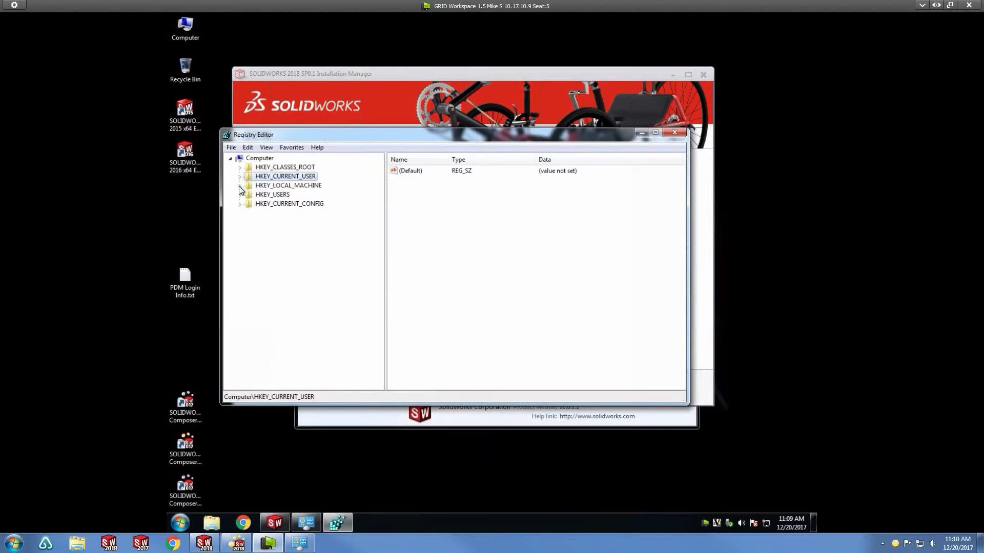
left_click(241, 189)
left_click(241, 186)
left_click(250, 232)
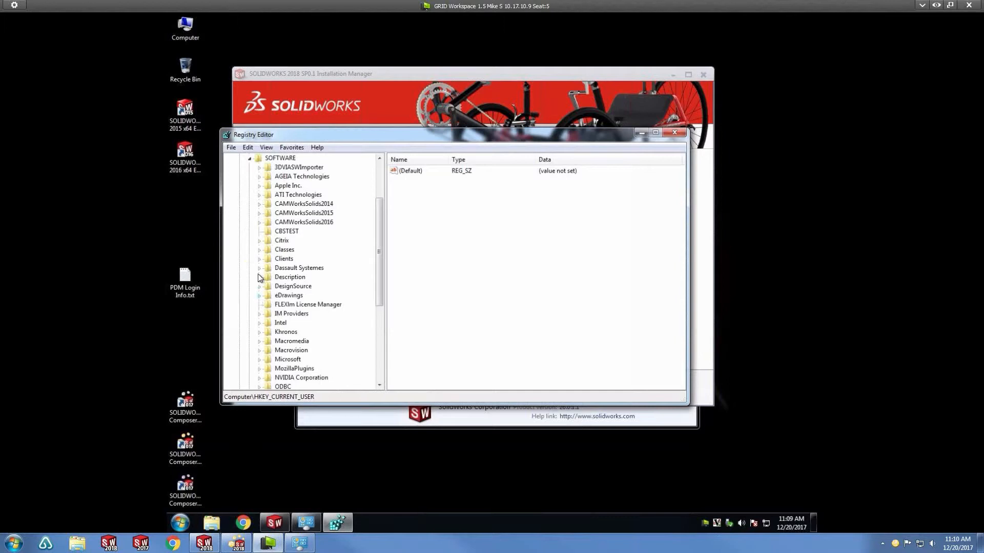
left_click(262, 267)
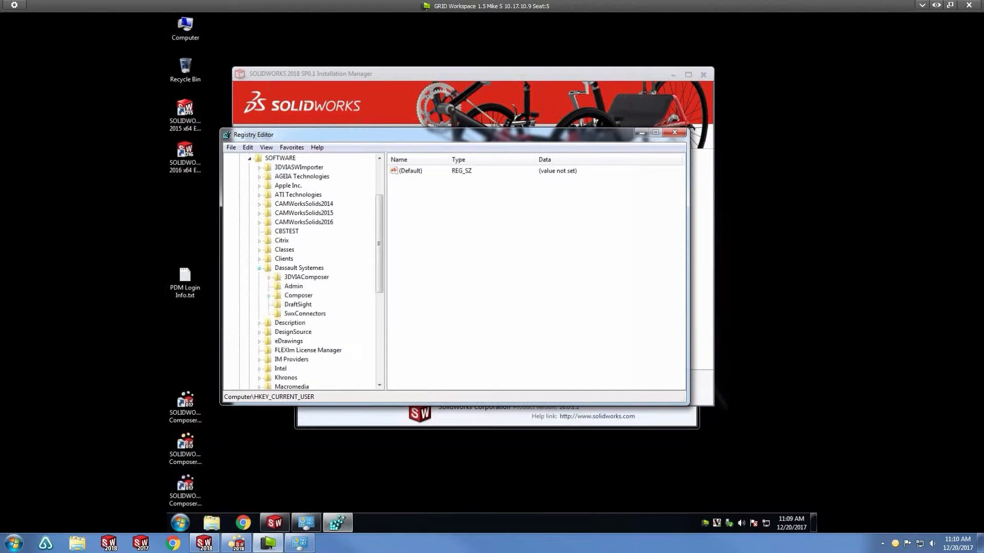
left_click(268, 296)
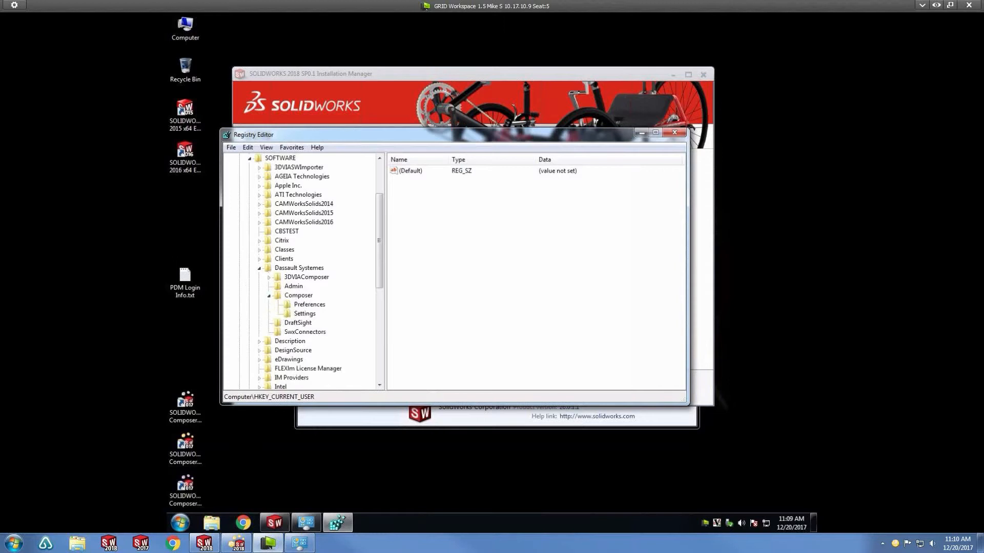
left_click(297, 306)
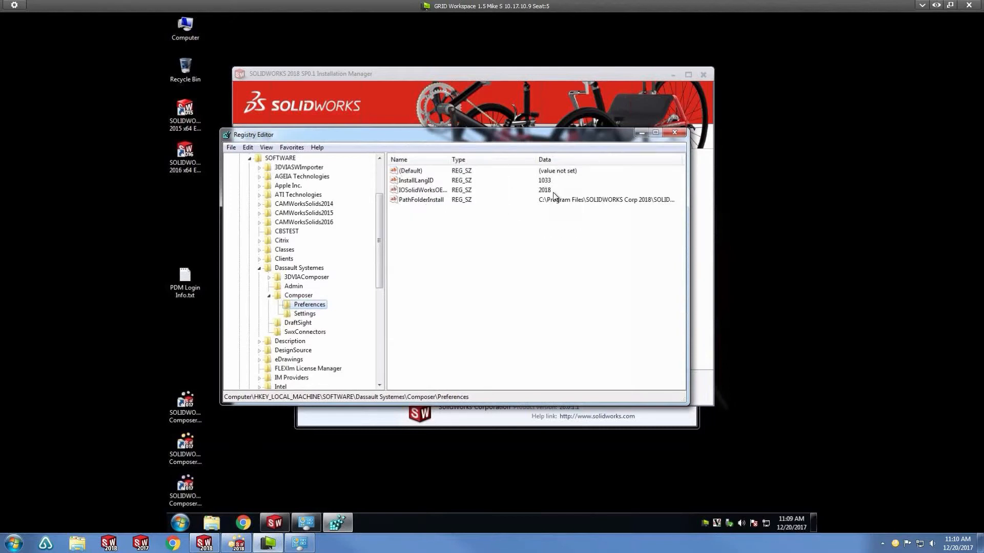
- Open the IOSolidWorksOEMVersion registry value to check its version data, and accept it
right_click(426, 195)
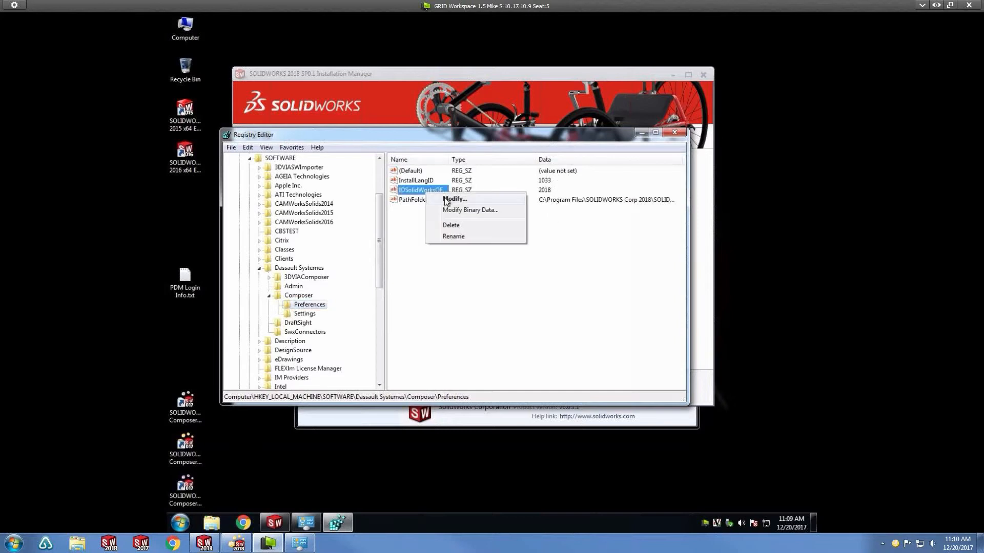
left_click(446, 200)
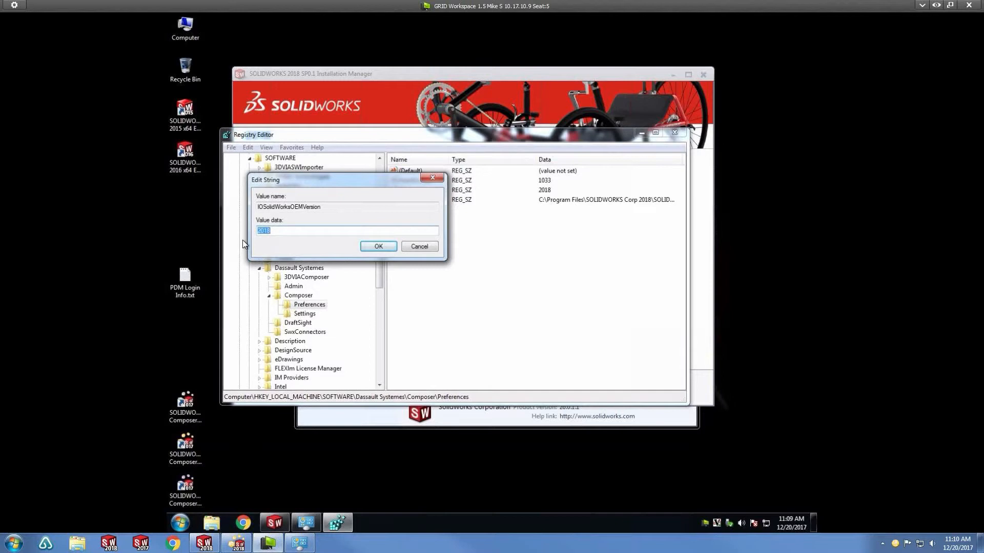
left_click(382, 249)
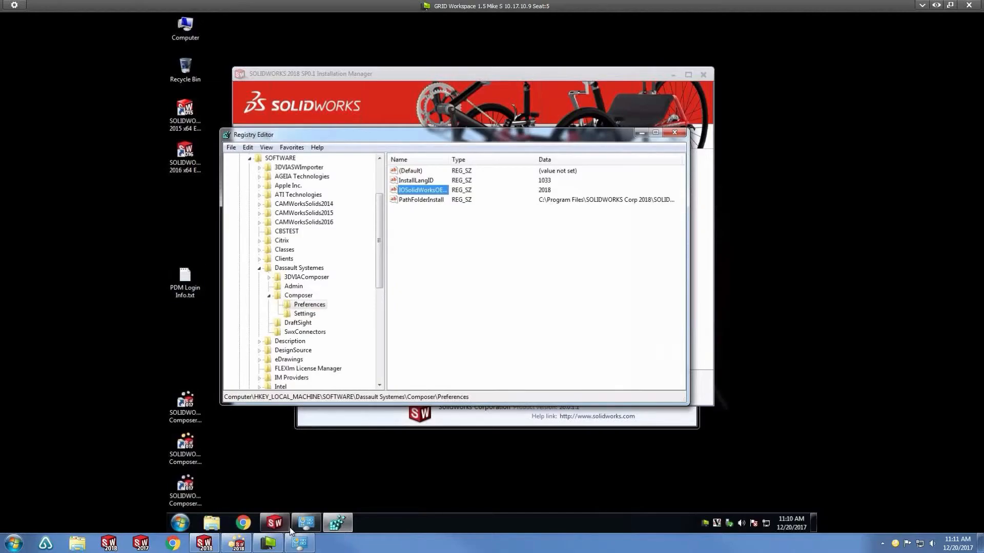
- In the SOLIDWORKS 2018 SP0.1 Installation Manager, return to the installation type choice, select repairing the individual installation and proceed to the products to repair
left_click(308, 528)
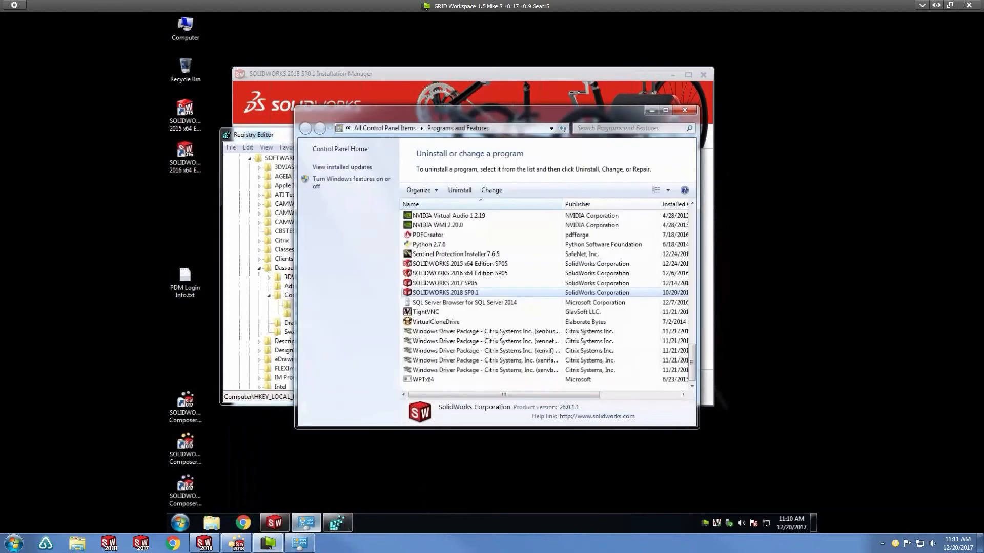
left_click(342, 73)
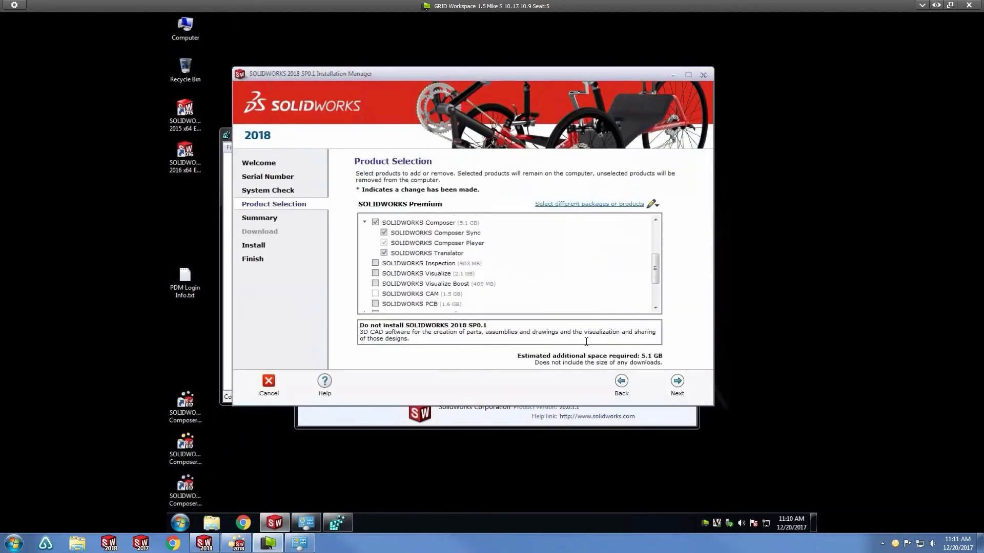
left_click(621, 382)
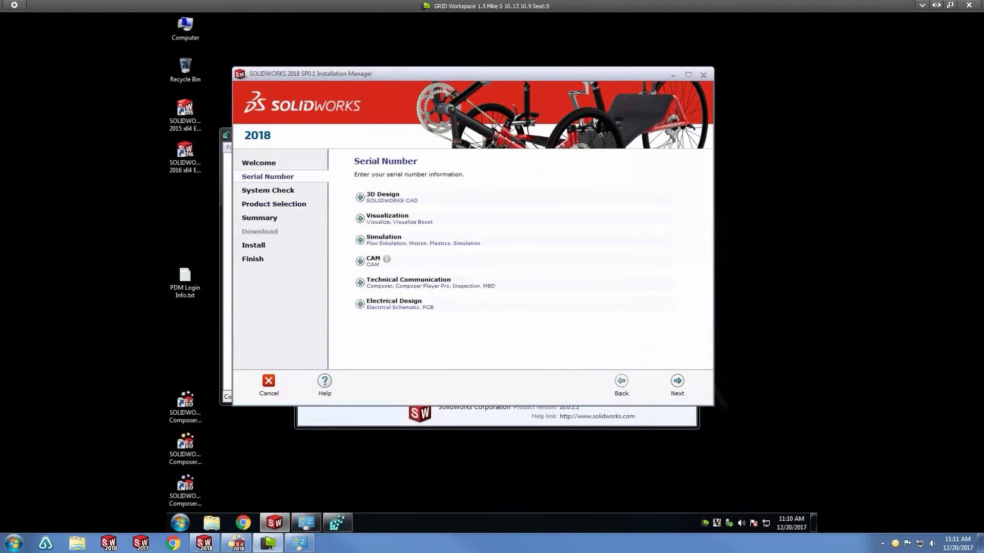
left_click(621, 382)
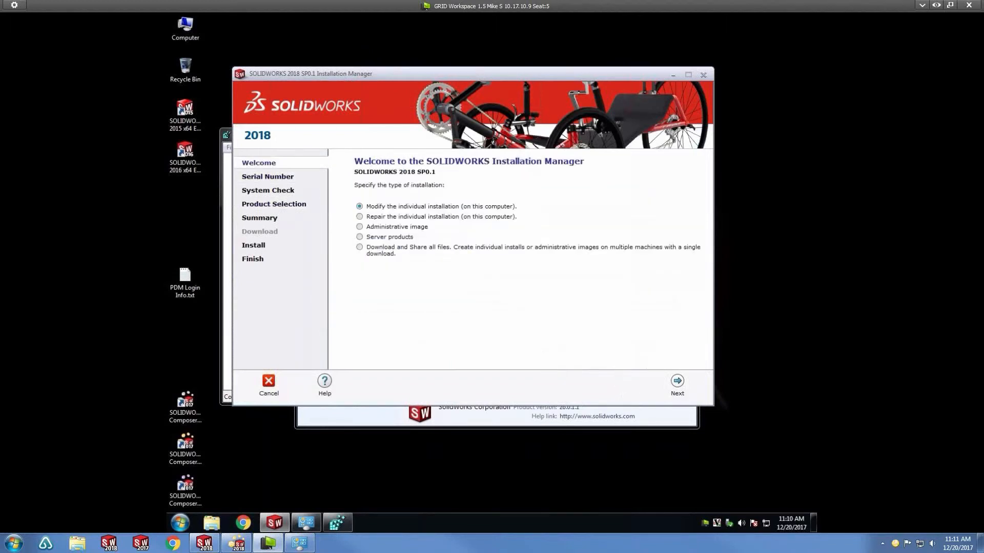
left_click(360, 217)
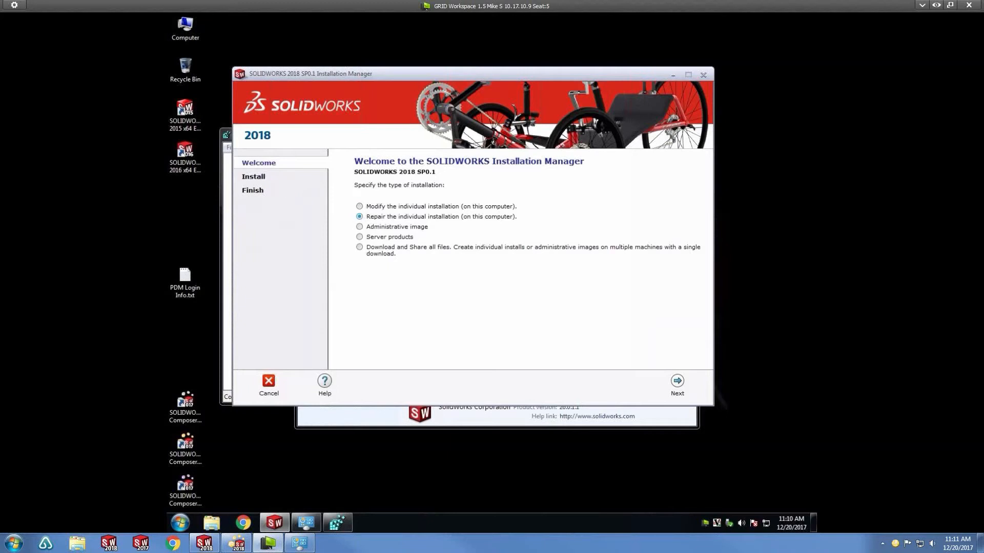
left_click(678, 382)
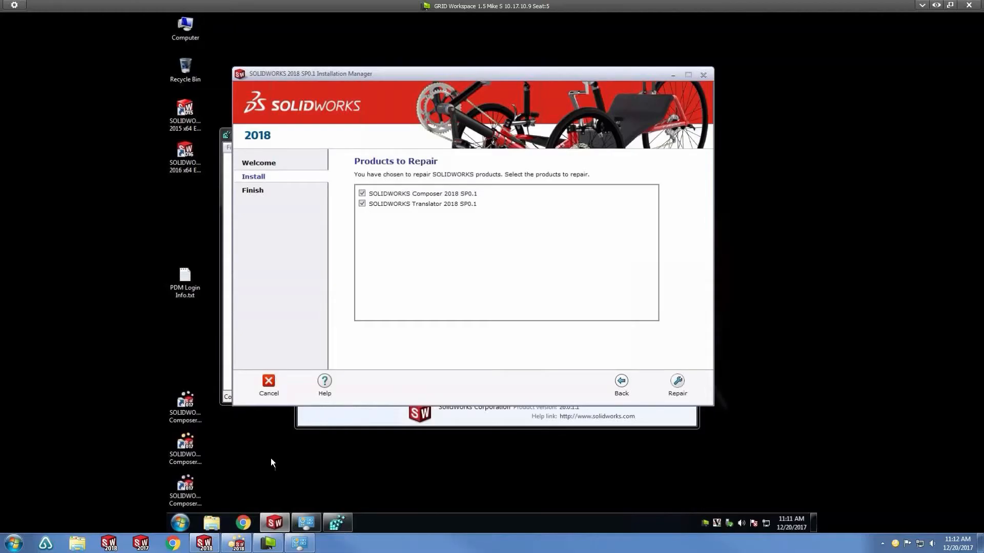
- Switch to SOLIDWORKS Composer and show the 0000_Baja_RC.SLDASM document to examine its imported components
left_click(230, 543)
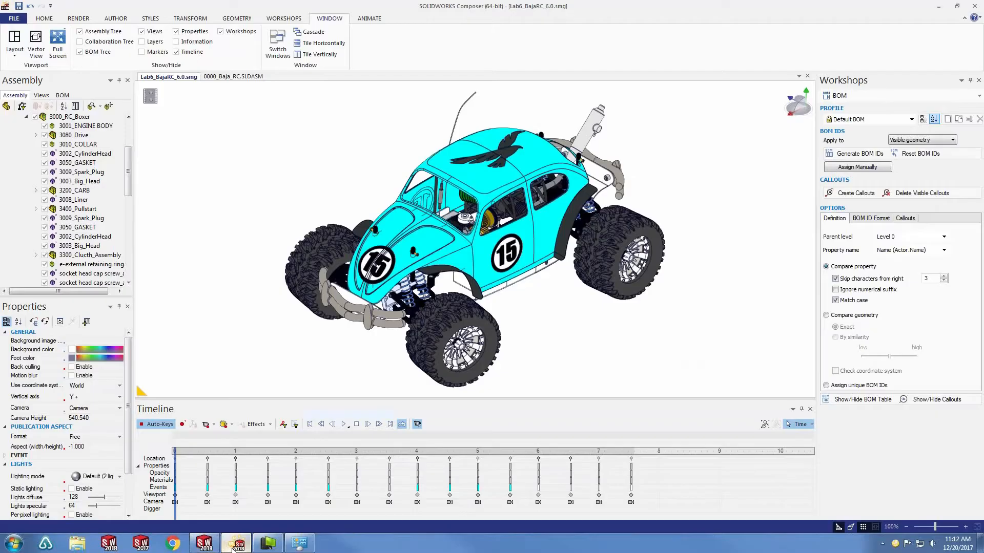
left_click(223, 78)
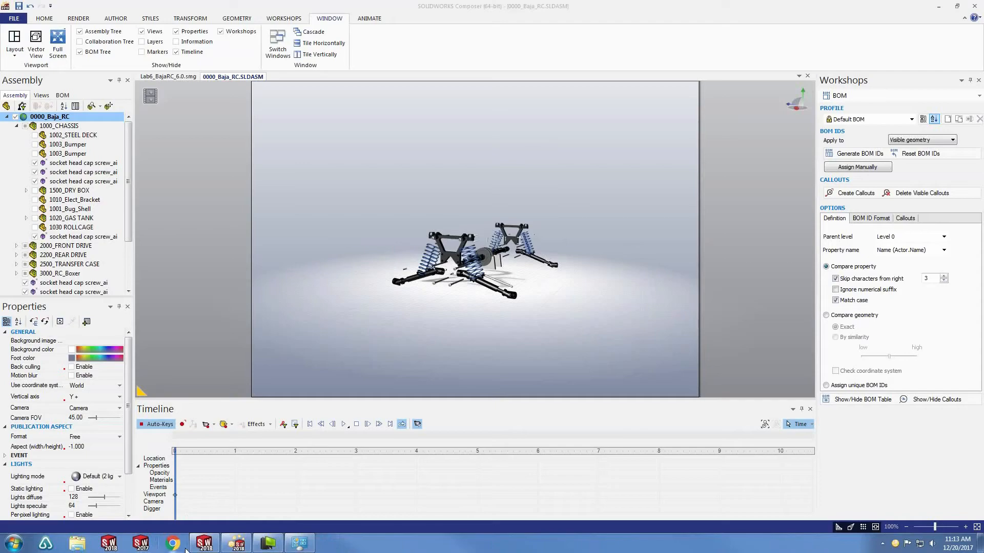
- Switch to SOLIDWORKS 2018 and disable automatic lightweight loading of components in the Performance system options
left_click(197, 543)
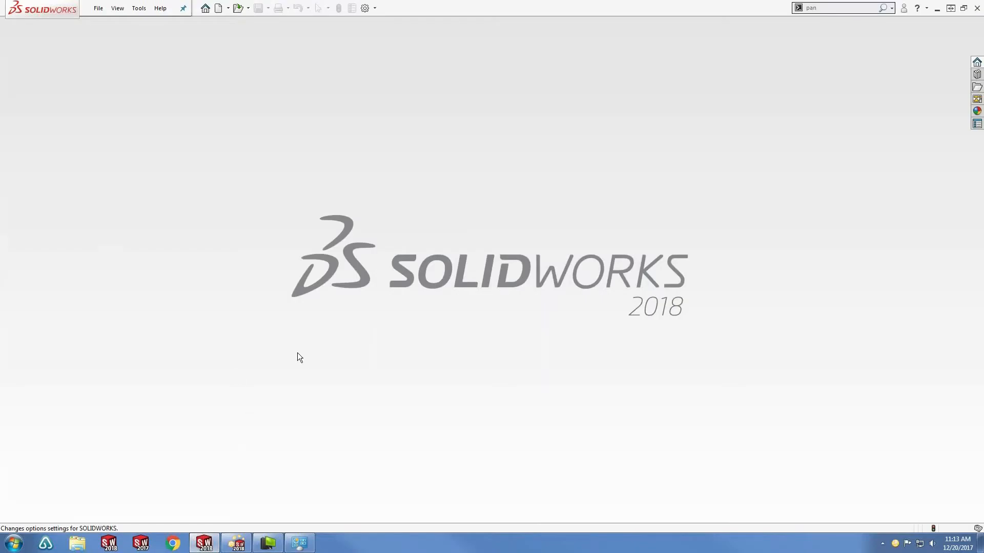
left_click(364, 9)
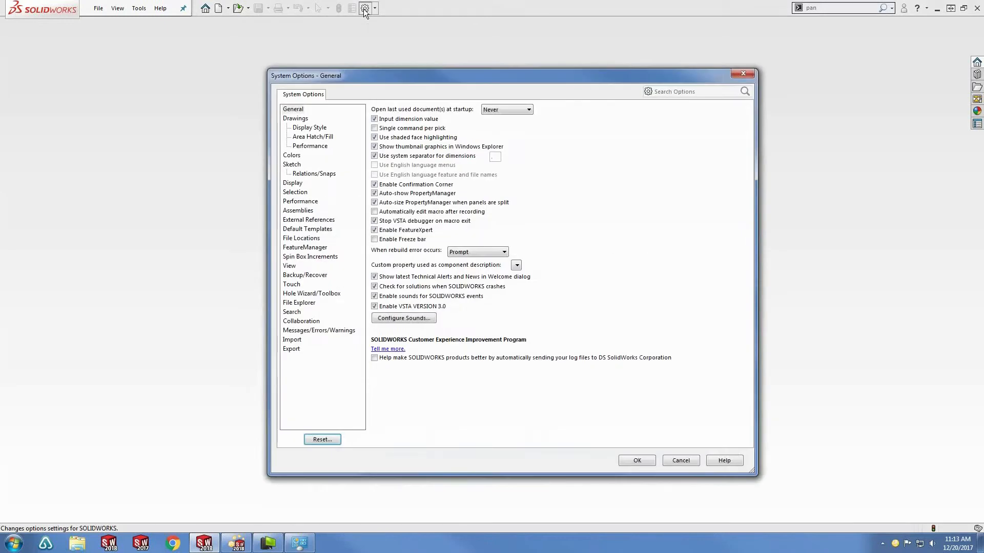
left_click(297, 202)
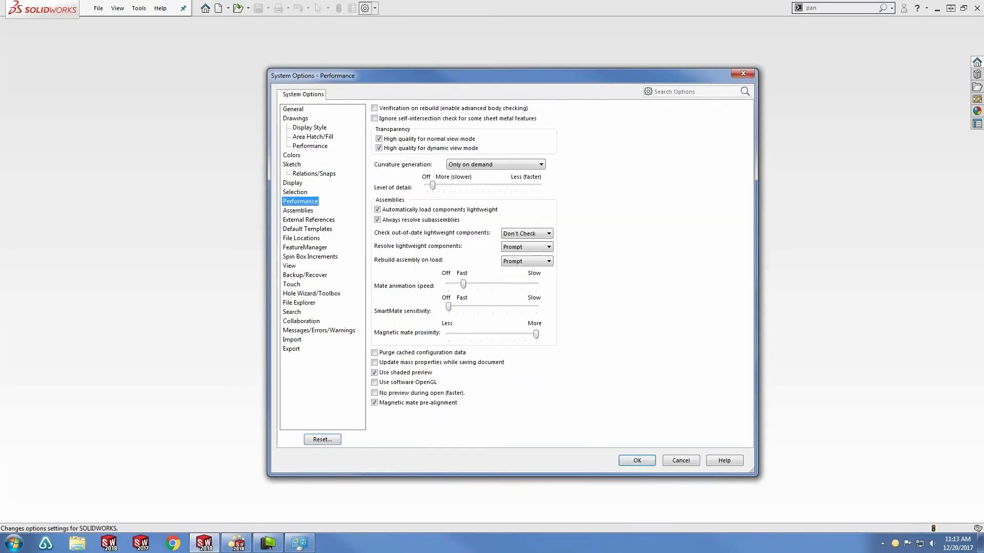
left_click(378, 211)
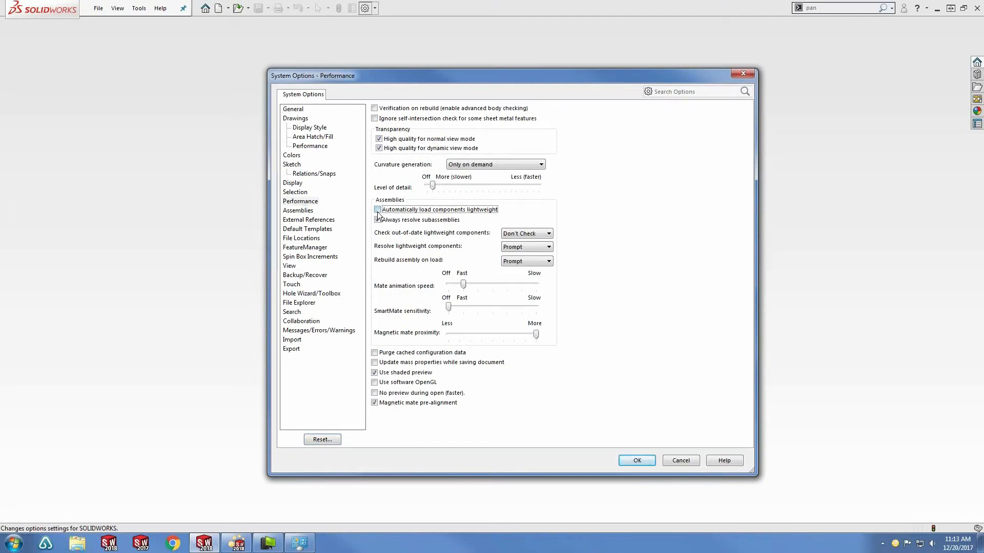
- Disable Large Assembly Mode for opening large assemblies in the Assemblies system options and accept the options
left_click(296, 211)
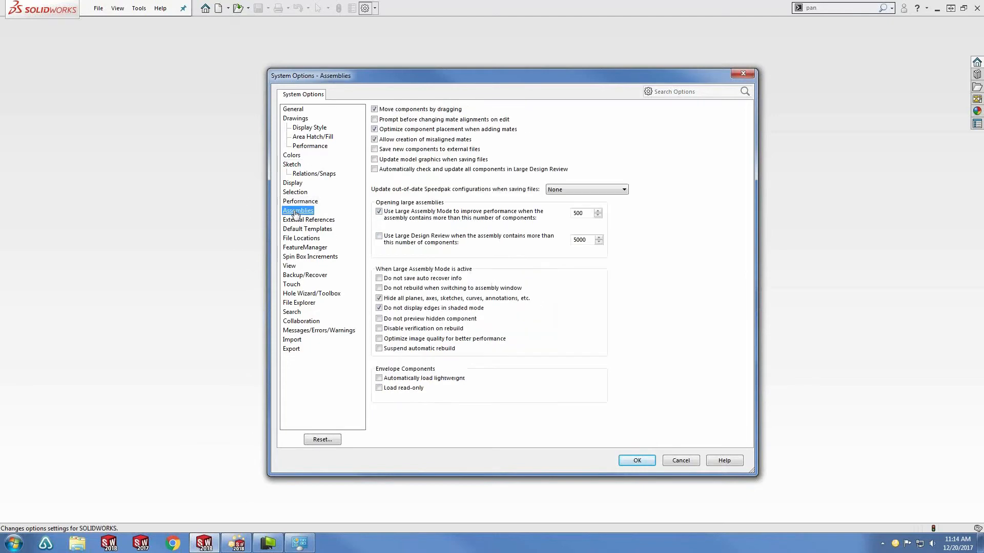
key("ctrl")
left_click(379, 211)
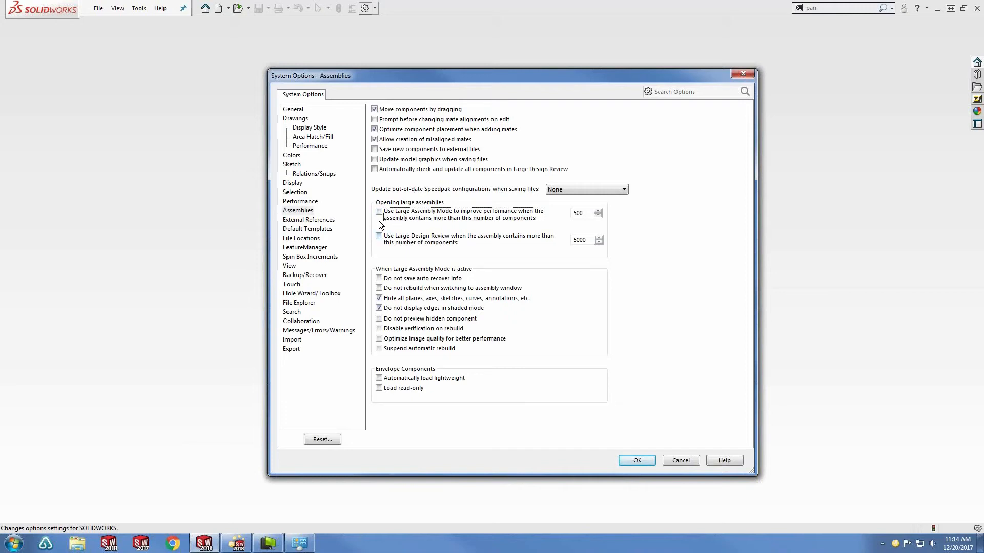
left_click(634, 460)
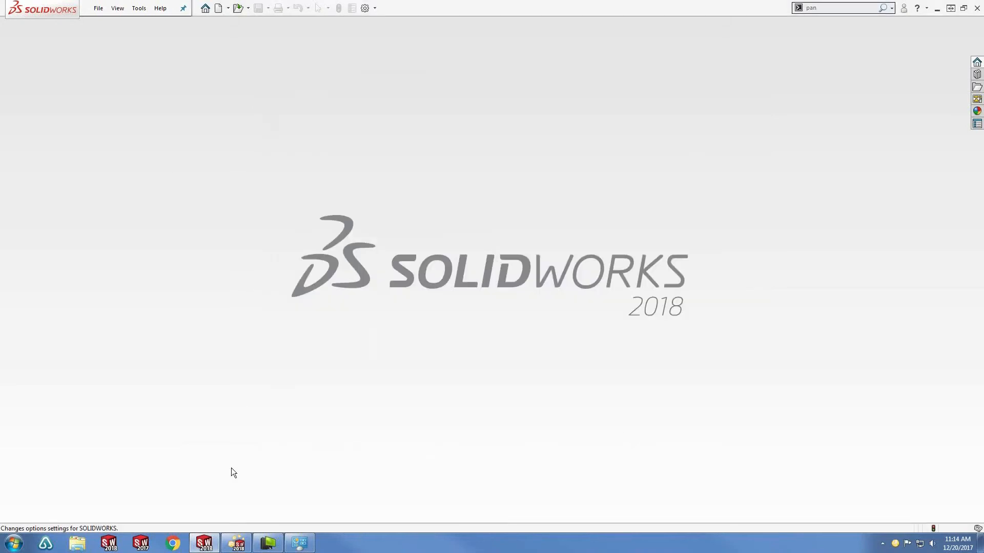
- Switch back to SOLIDWORKS Composer and reopen 0000_Baja_RC.SLDASM from the recent documents
left_click(237, 543)
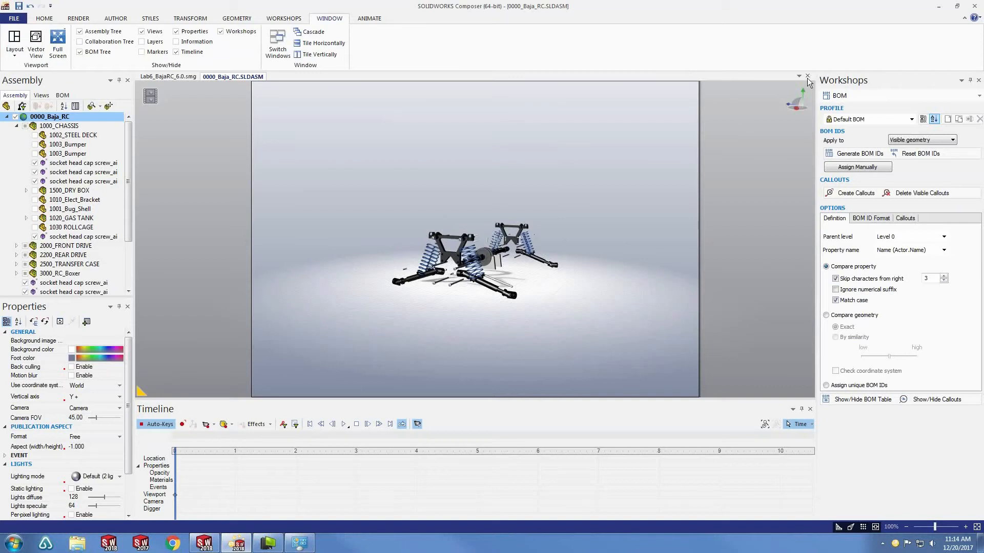
left_click(14, 20)
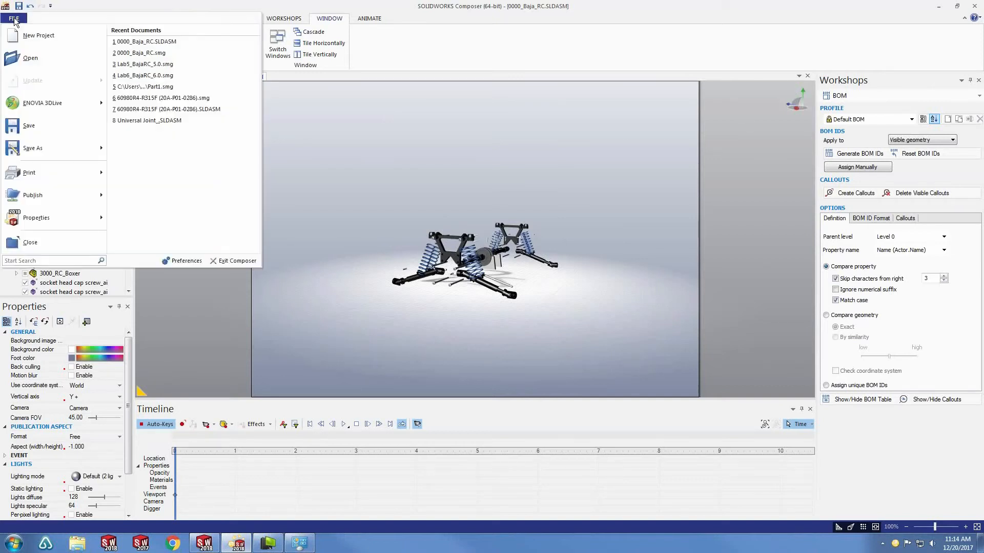
left_click(177, 41)
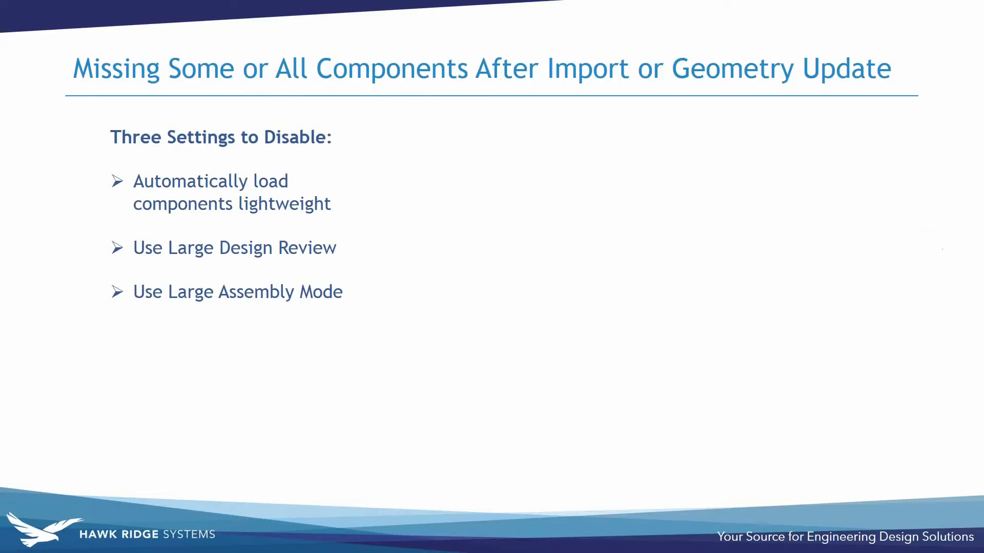
key("Right")
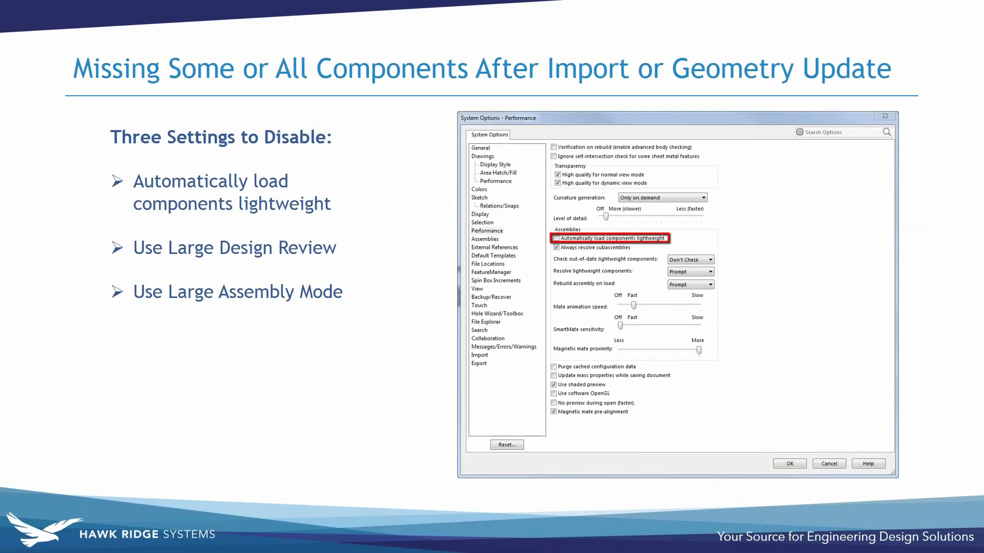
key("Right")
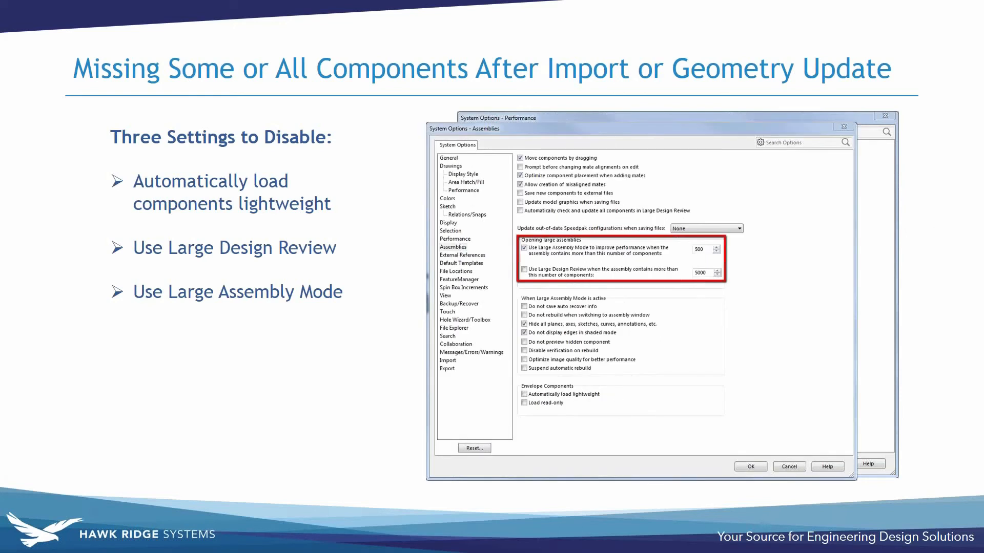
key("Right")
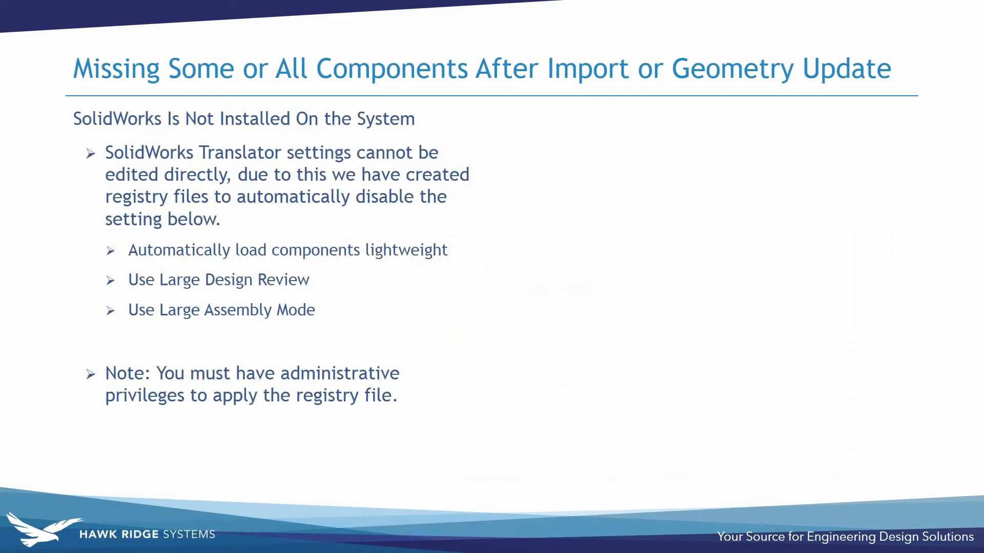